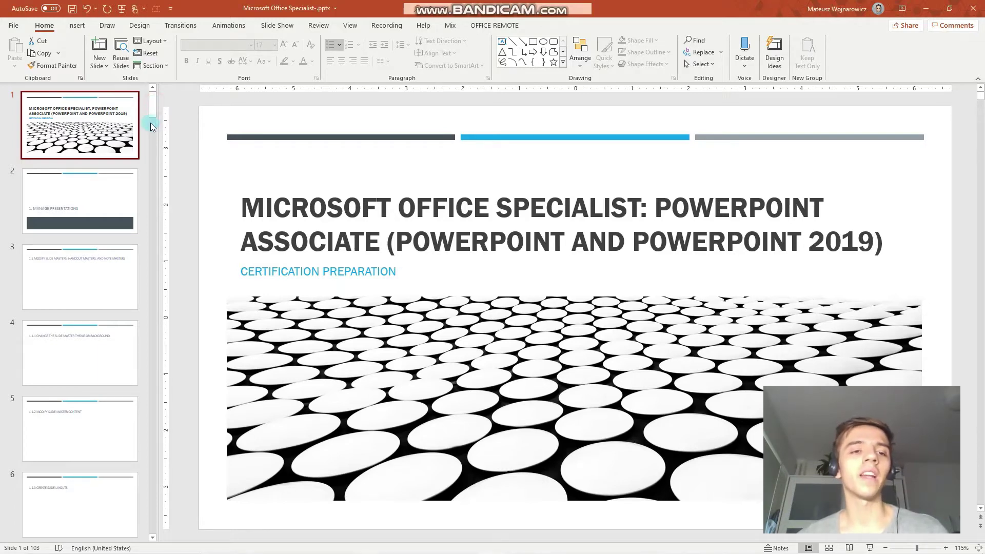
Scroll the slide thumbnail pane down until slides 98–103 are visible
left_click_drag(152, 114, 146, 528)
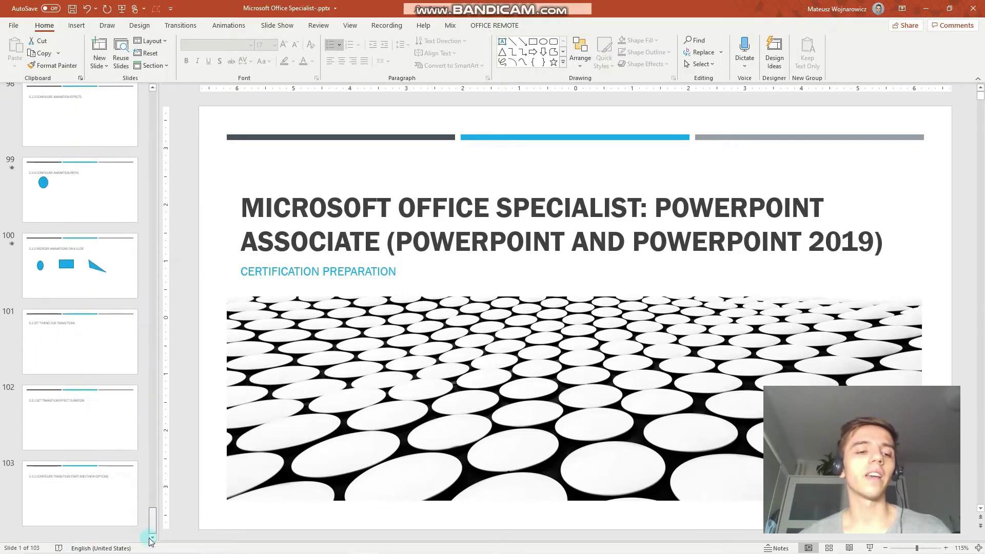
Browse slides 100–103, then settle on slide 102, 5.3.1 Set Transition Effect Duration
left_click(121, 280)
left_click(112, 340)
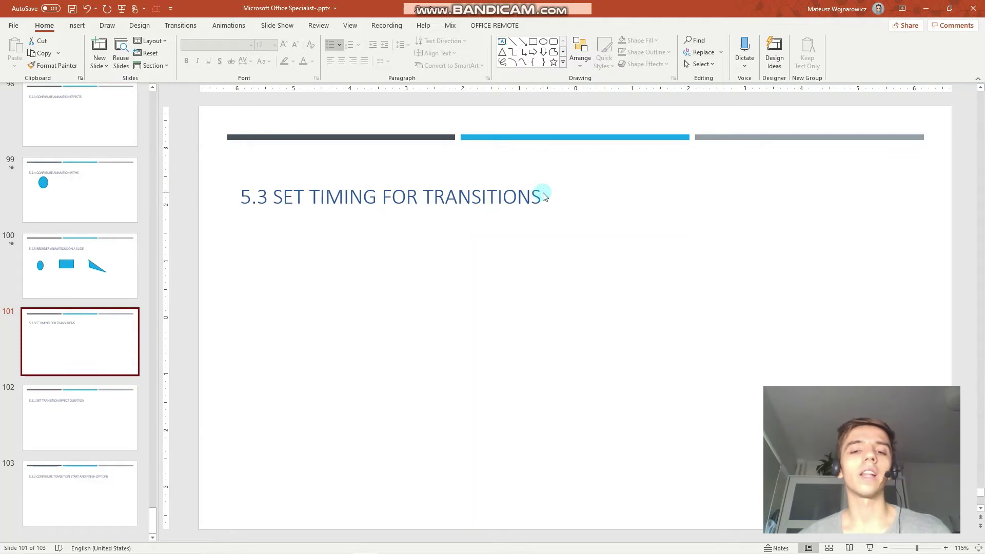
left_click(43, 421)
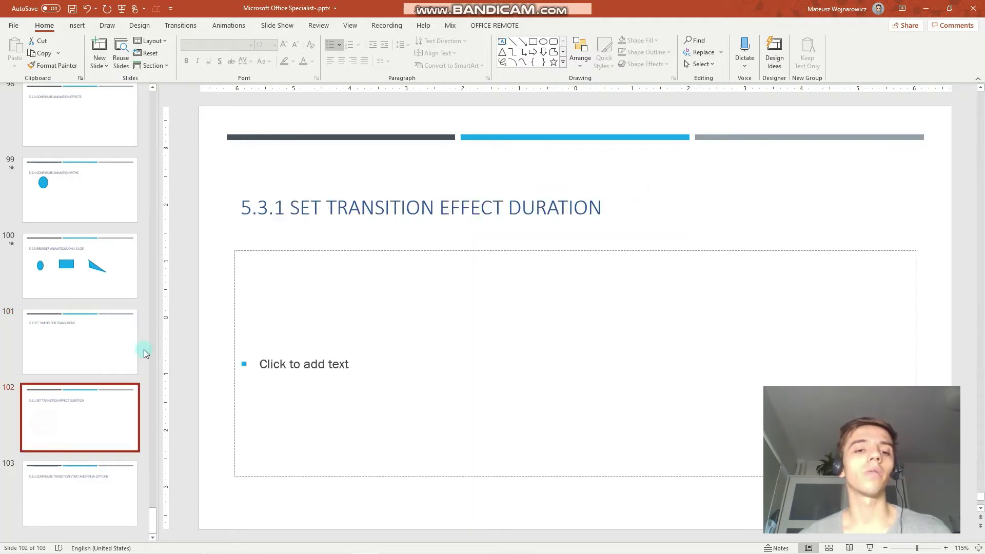
left_click(58, 474)
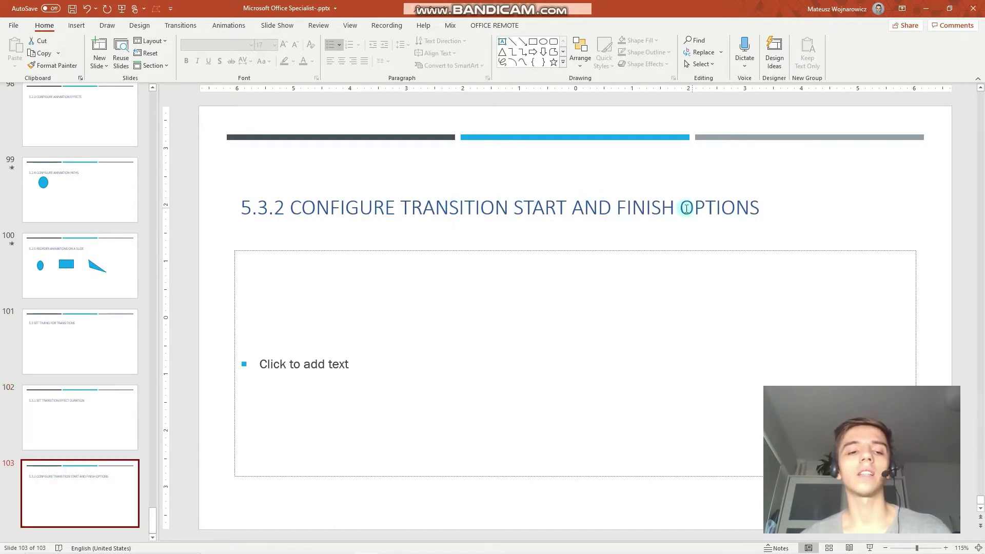
left_click(41, 413)
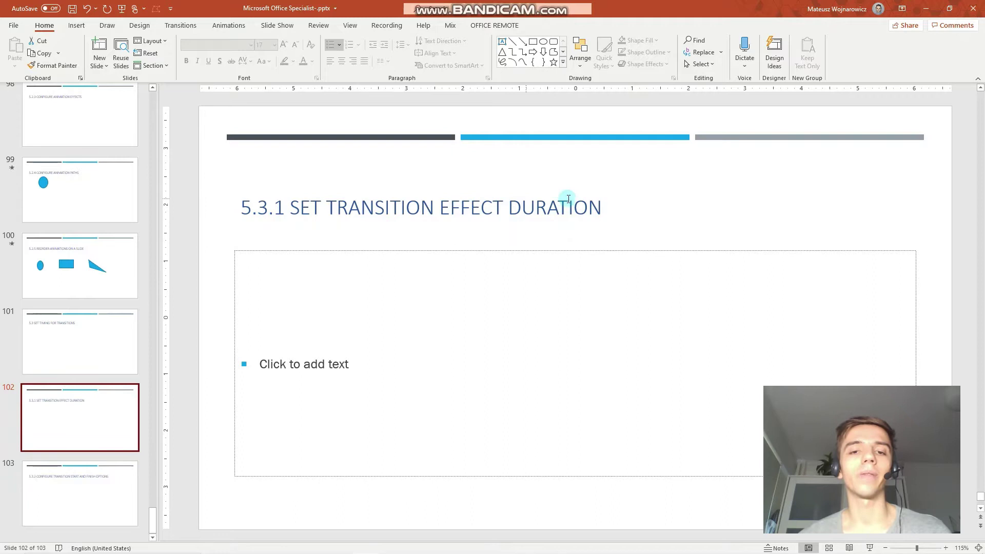
Give slide 102 a Fall Over transition of 05.00 seconds and preview it
left_click(165, 26)
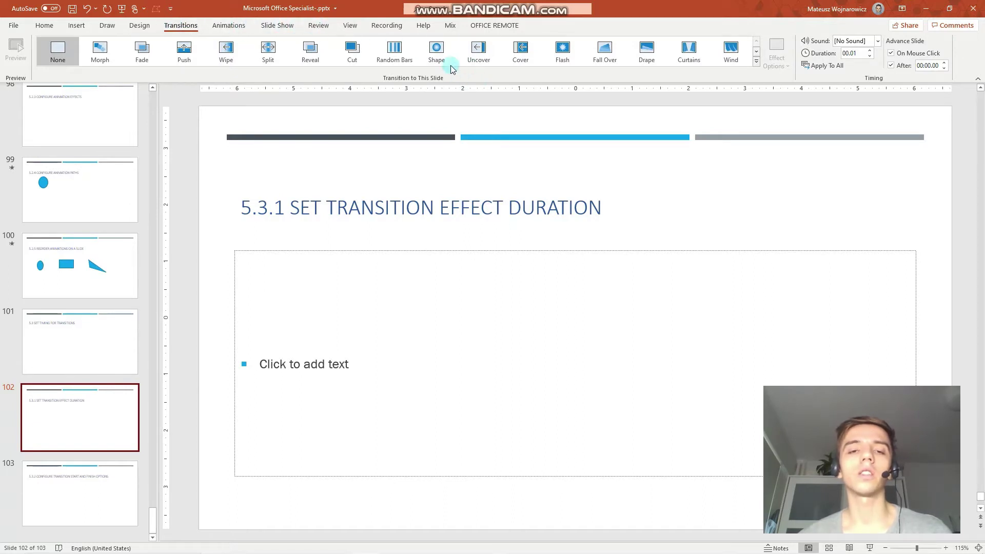
left_click(576, 62)
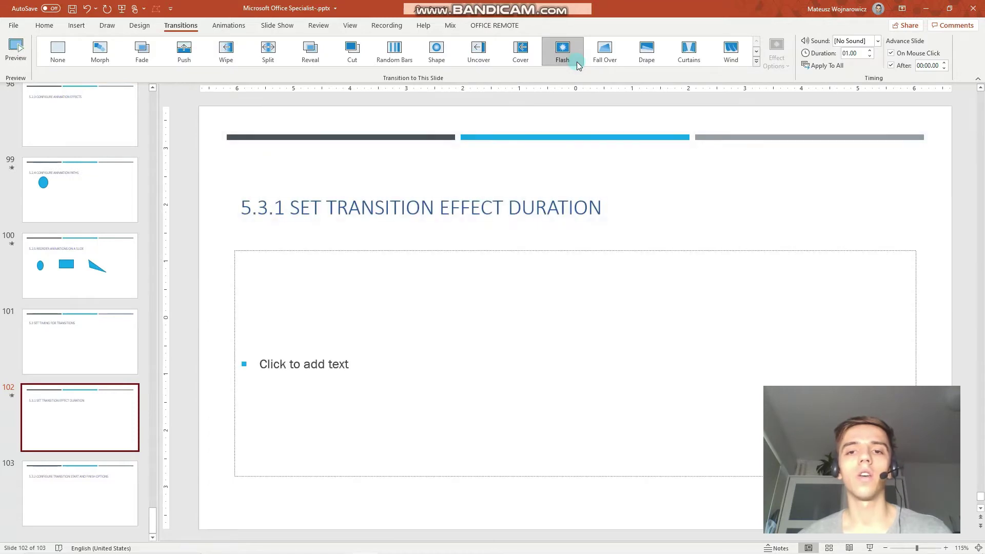
left_click(606, 61)
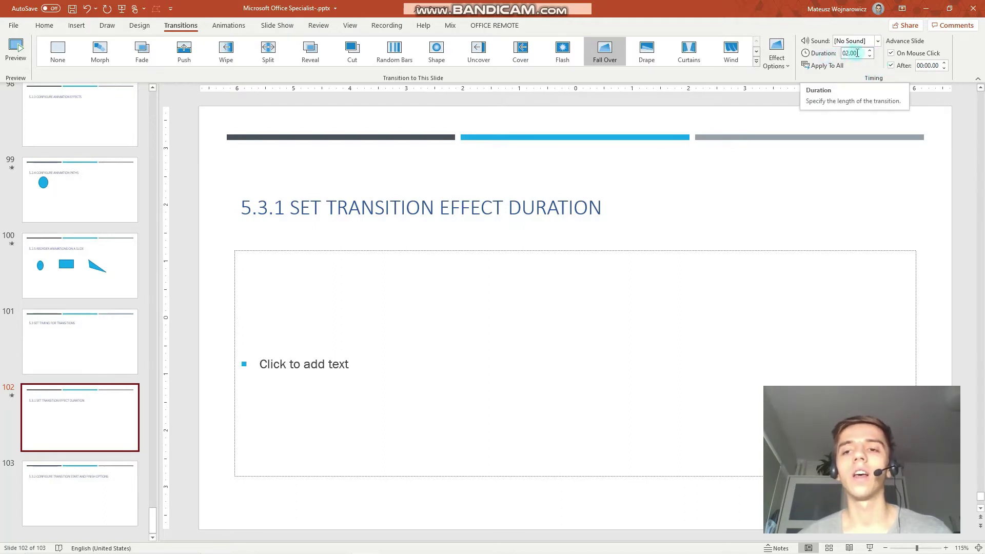
left_click(870, 51)
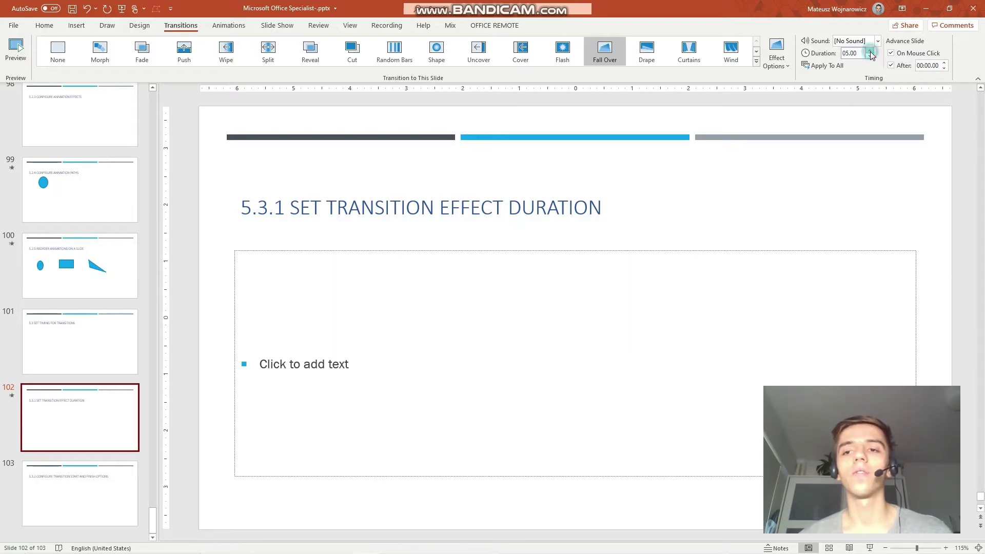
left_click(11, 49)
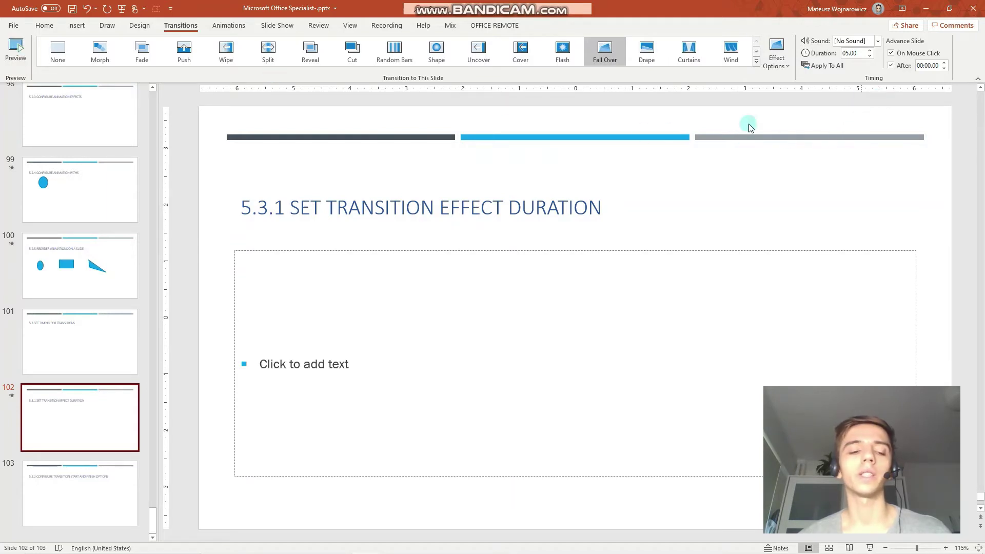
Reselect slide 102 and start the slide show from the current slide
left_click(74, 486)
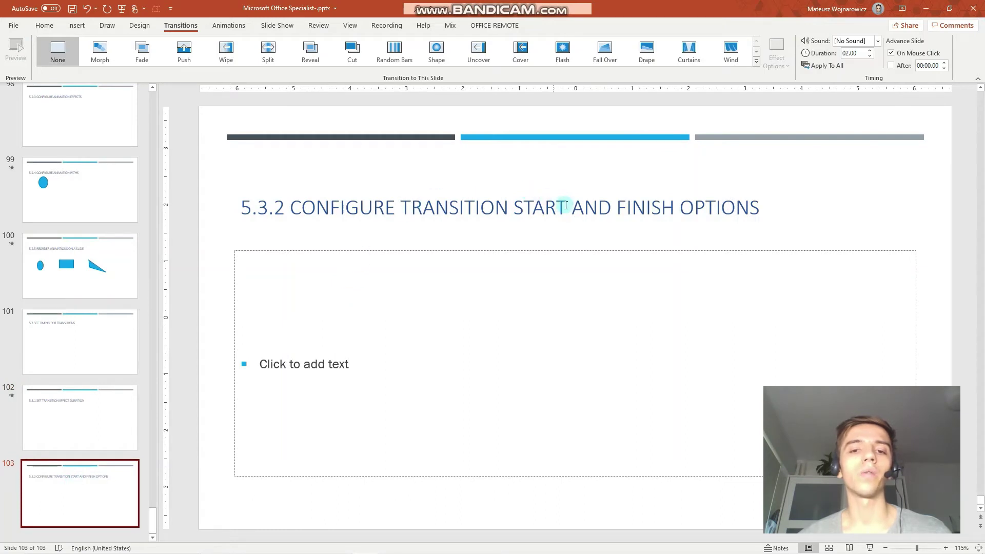
left_click(95, 406)
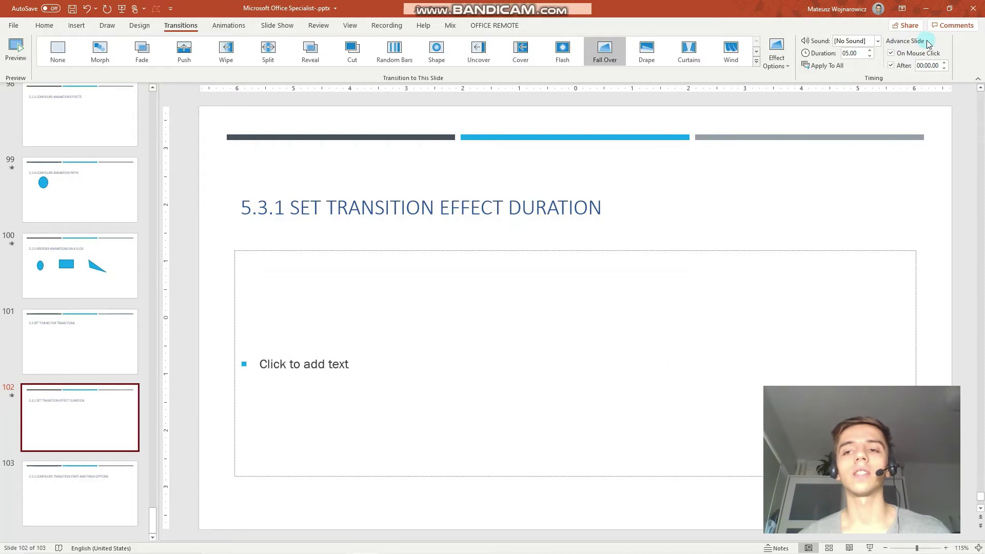
left_click(892, 66)
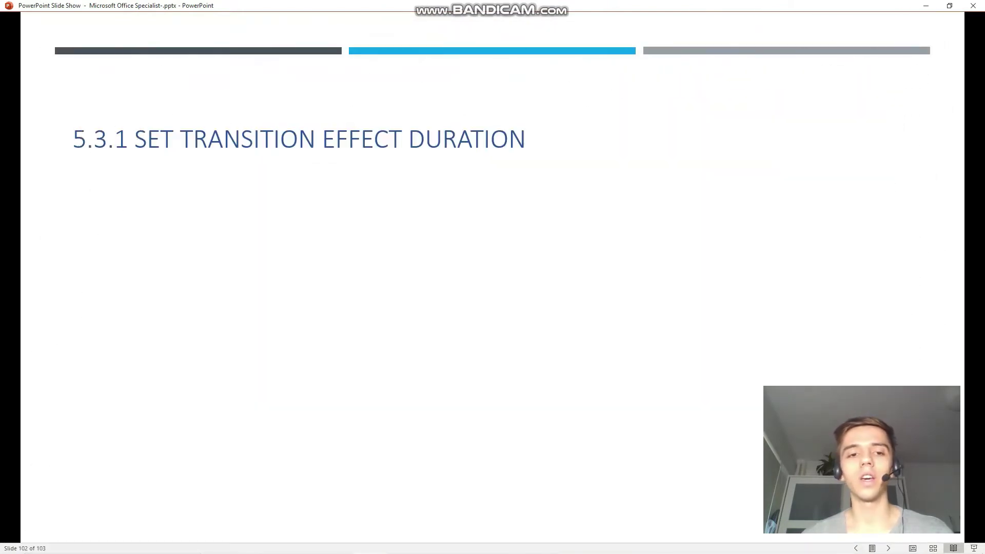
Step back and forth through the show's slides, then exit to editing slide 102
key("Left")
key("Left")
key("Left")
key("Left")
key("Left")
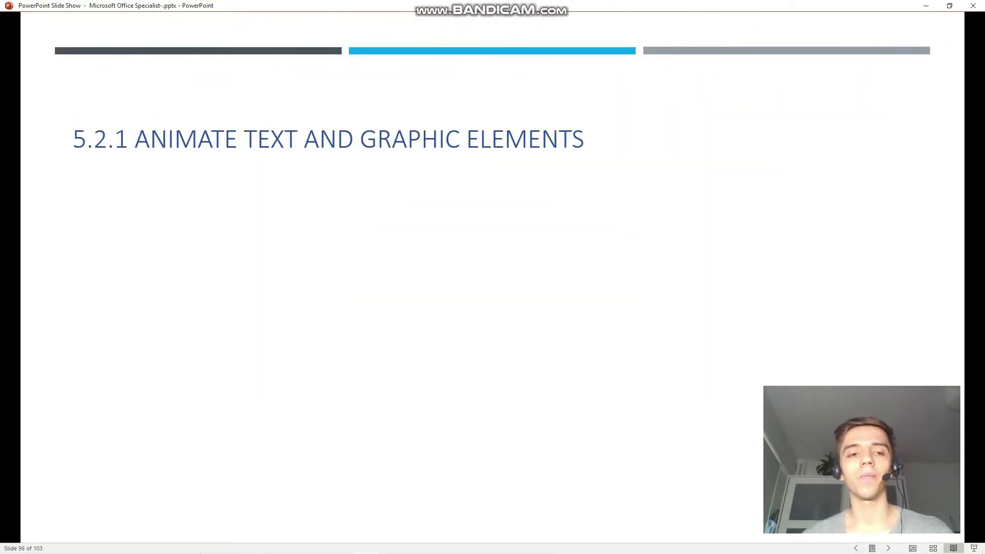
key("Left")
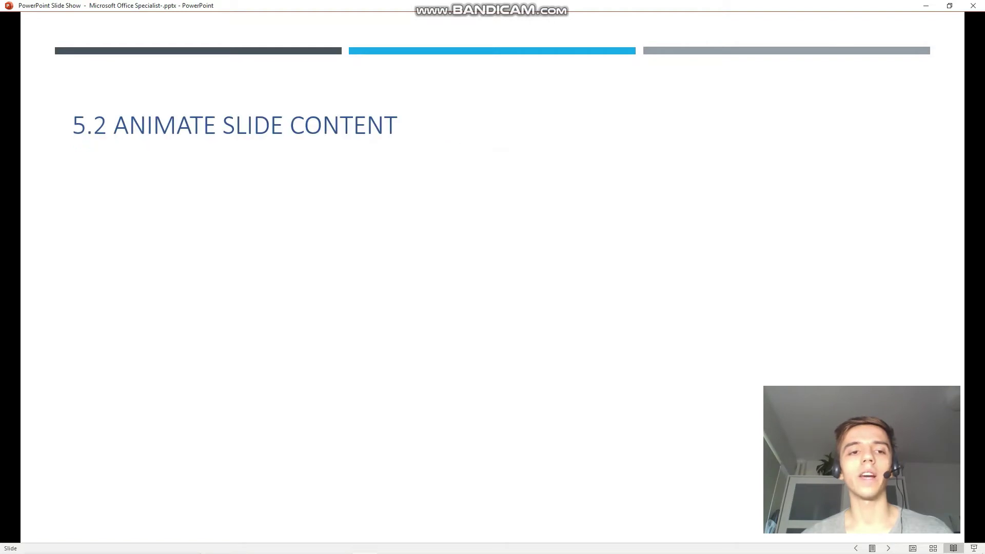
key("Right")
key("Right")
key("Right")
key("Right")
key("Right")
key("Right")
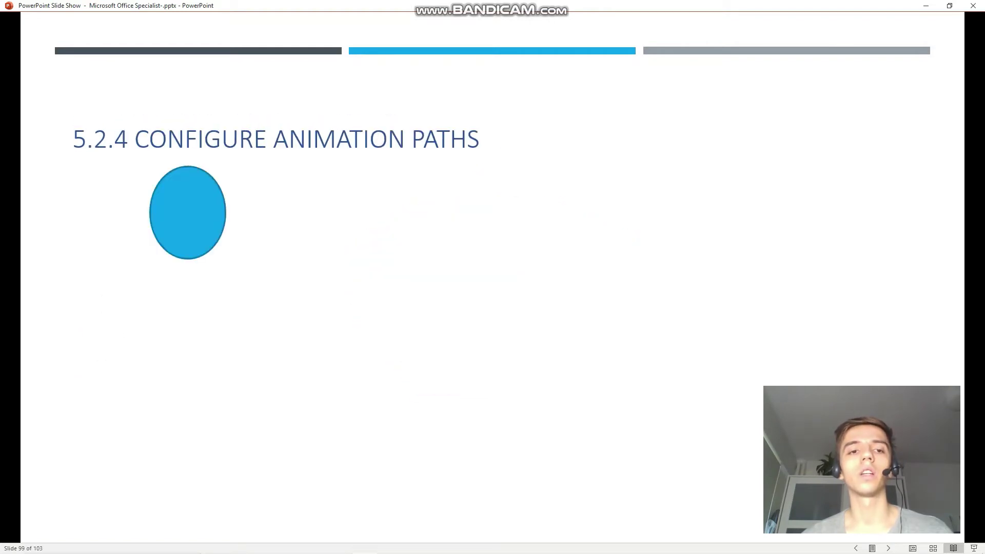
key("Right")
key("Right")
key("Right")
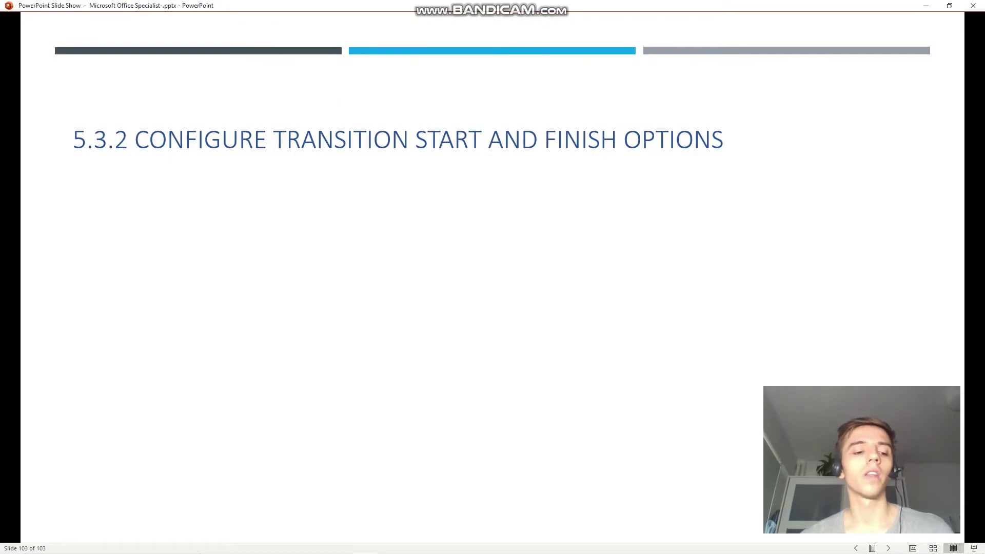
key("Escape")
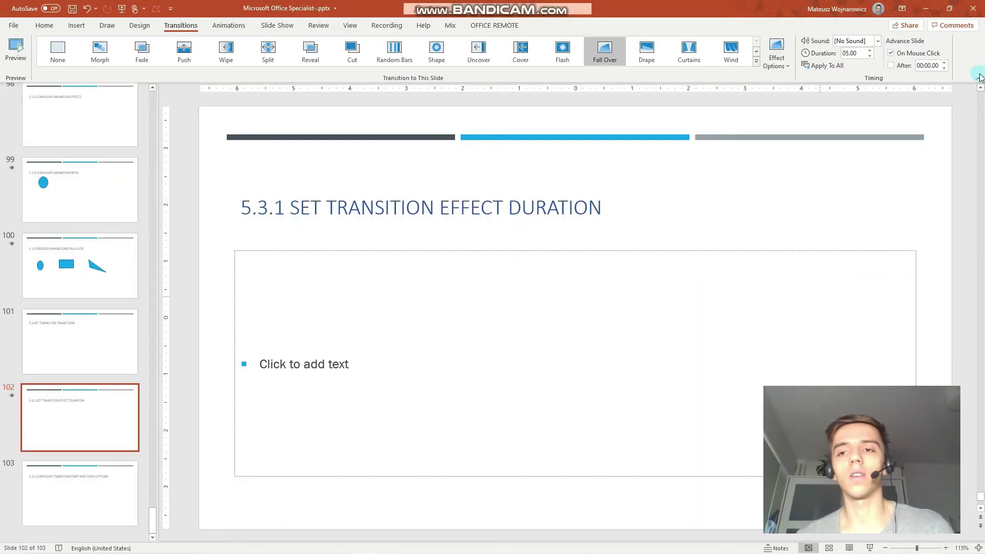
Make slide 102 auto-advance after 00:02.00 with a 01.00-second Fall Over duration
left_click(900, 68)
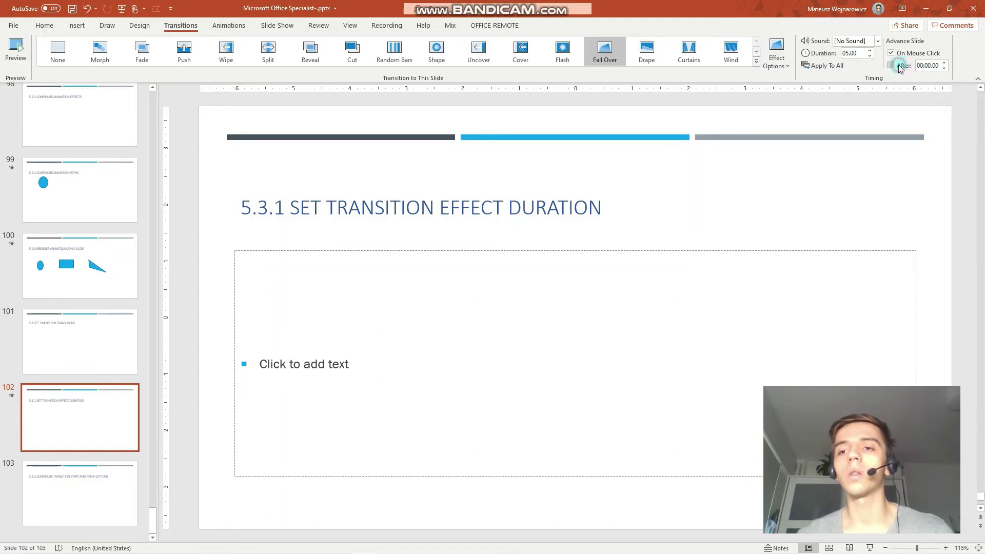
left_click(943, 63)
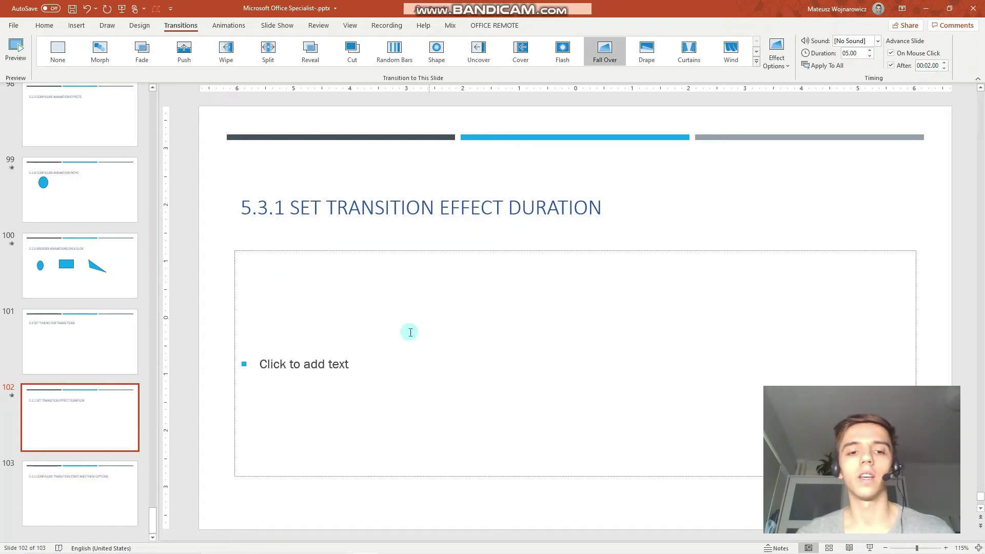
left_click(80, 418)
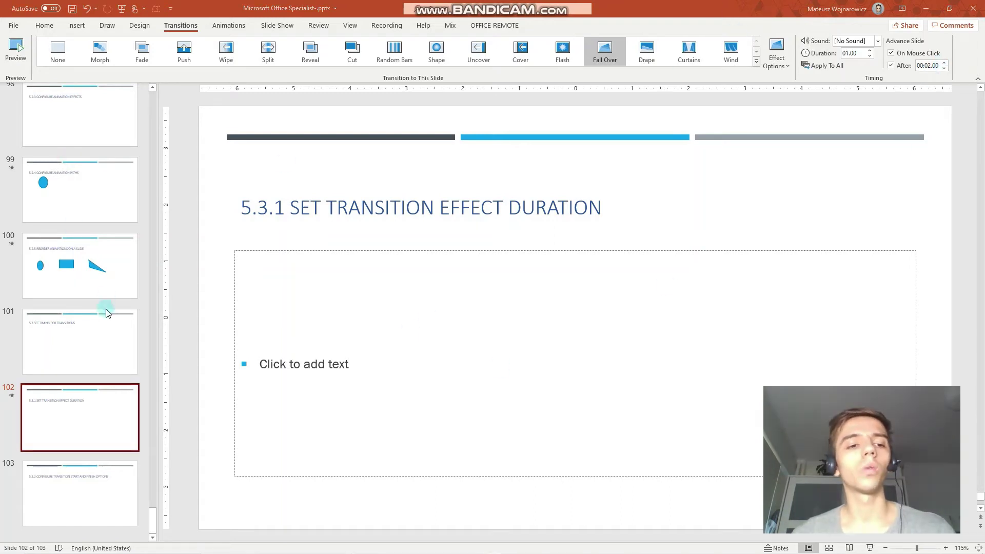
Play slide 101 in Reading View and advance to slide 102's transition
left_click(109, 334)
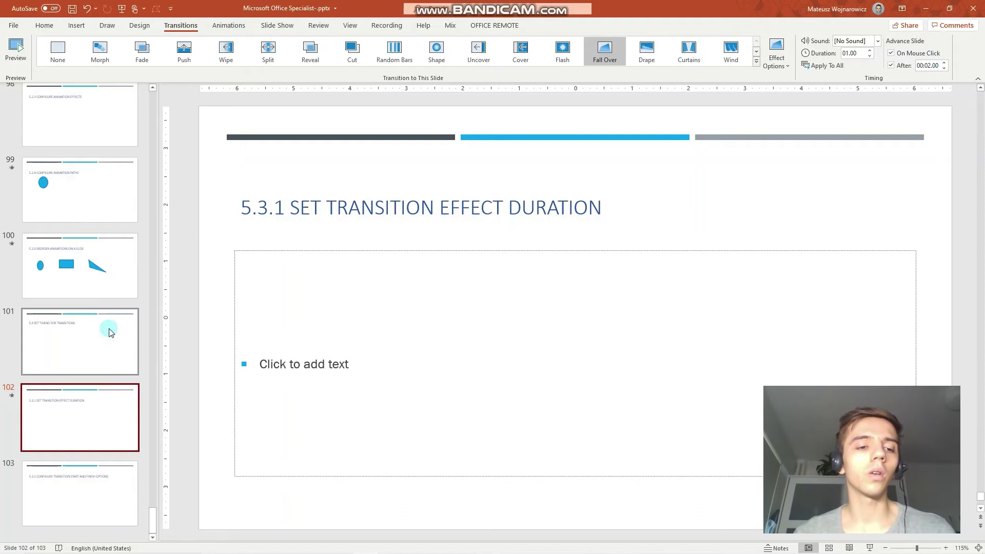
left_click(850, 549)
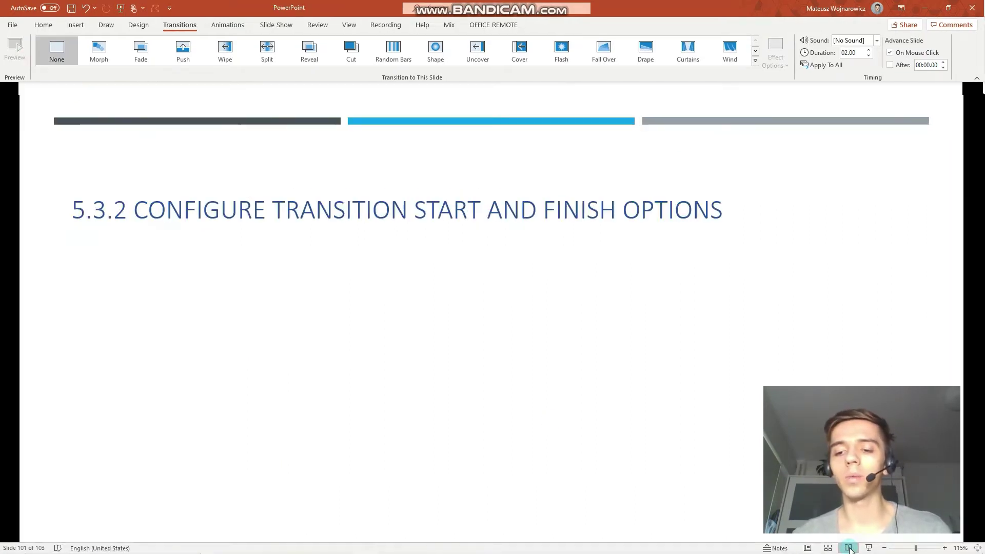
key("Right")
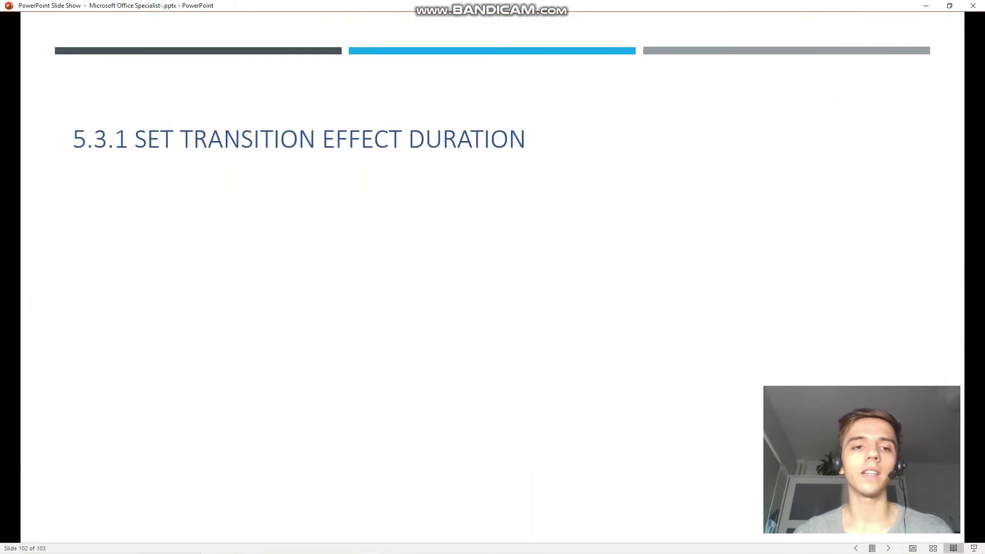
Advance to slide 103, then leave Reading View back to slide 101
key("Right")
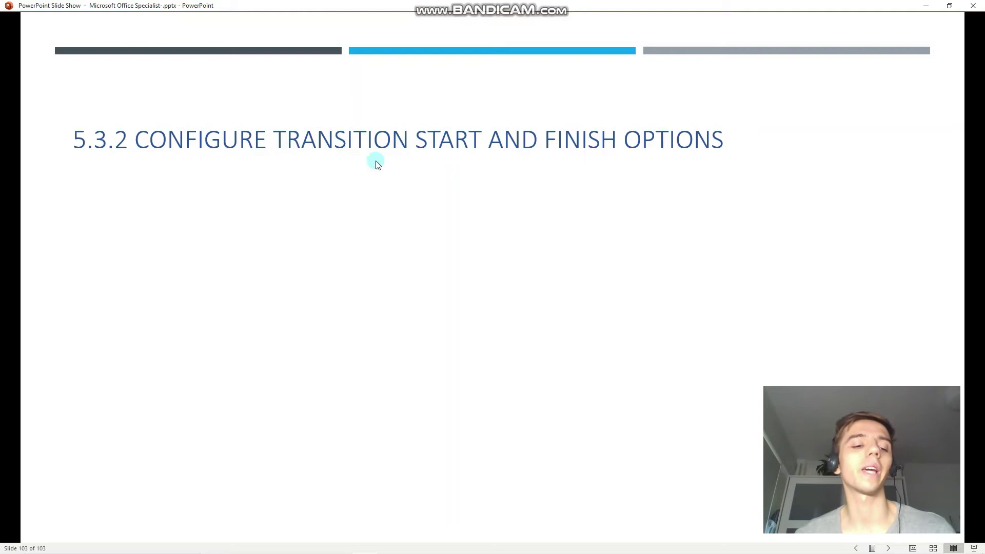
key("Escape")
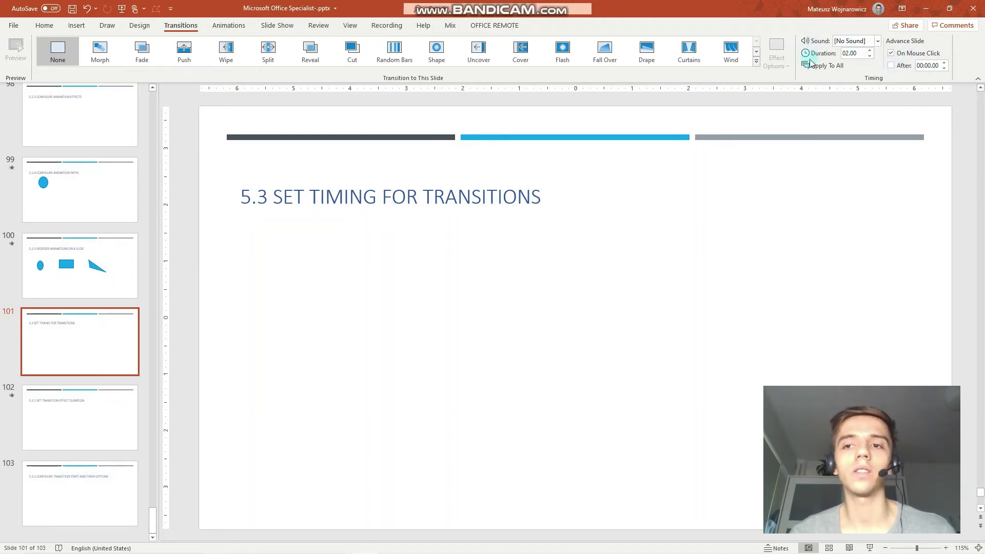
Leave the transition without a sound and select the oval on slide 100
left_click(876, 42)
left_click(875, 40)
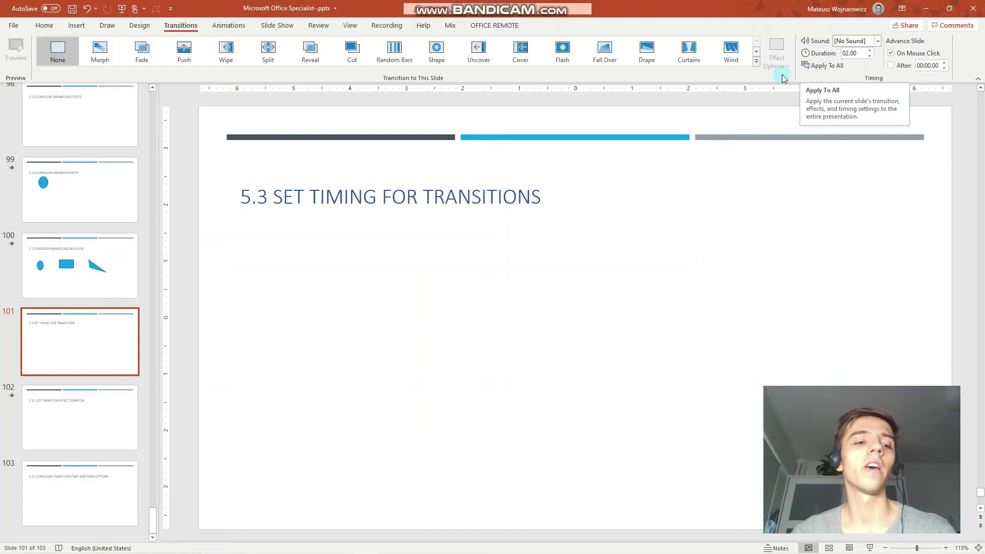
left_click(107, 286)
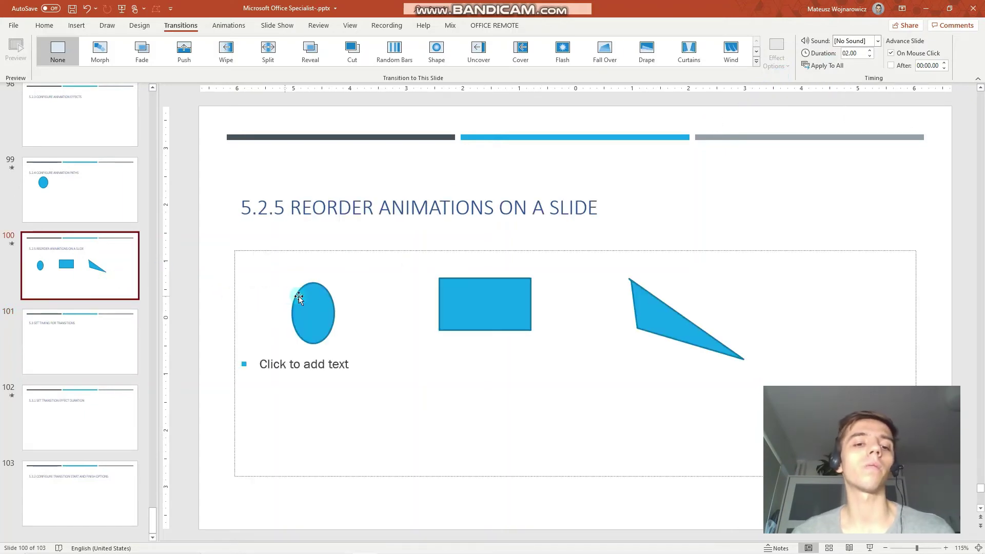
left_click(315, 299)
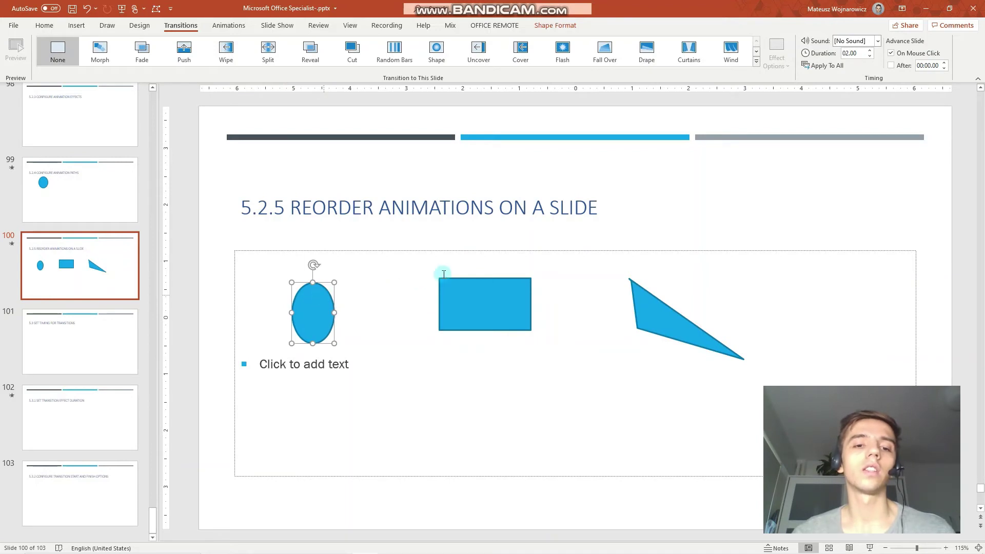
Apply the Fade entrance to the oval, preview the slide's animations, and reselect the oval
left_click(240, 31)
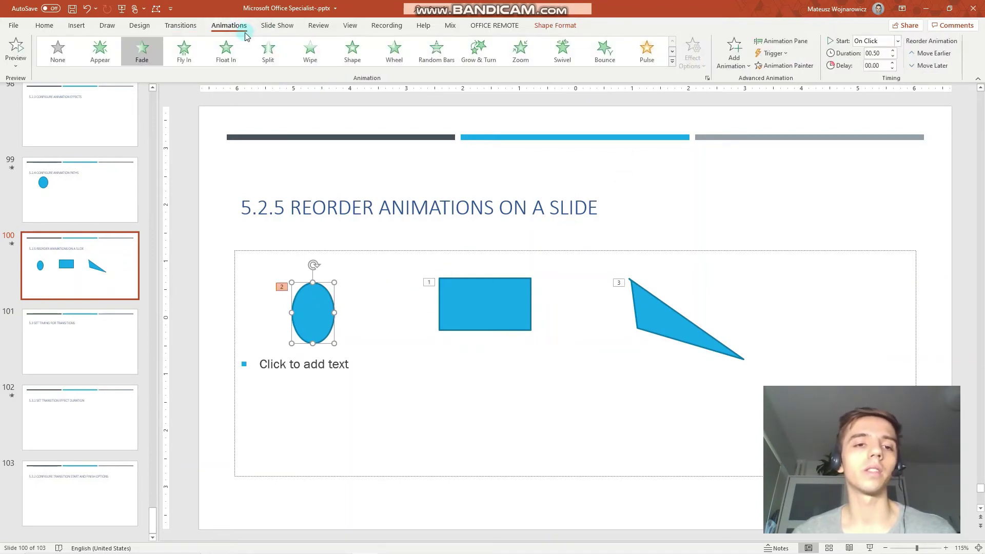
left_click(144, 57)
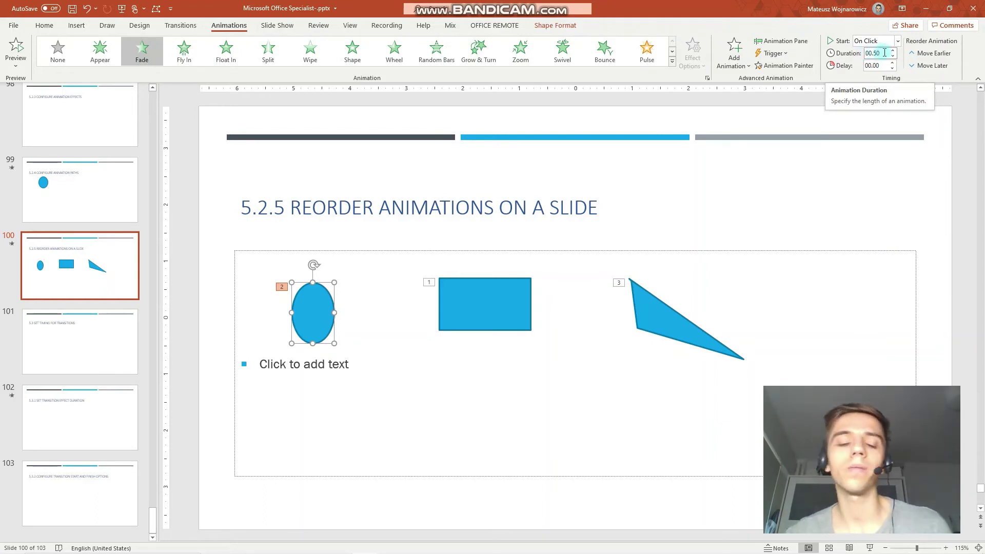
left_click(282, 283)
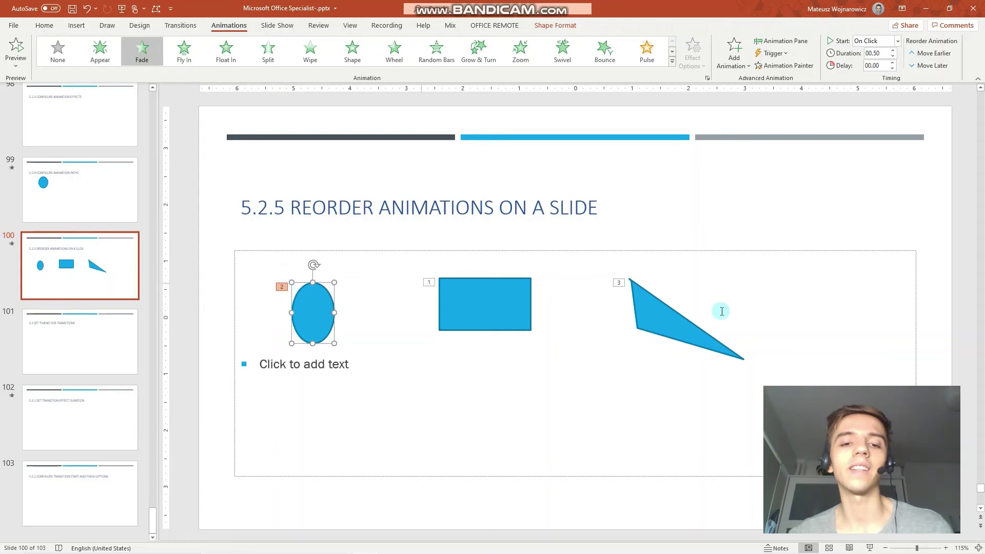
left_click(16, 49)
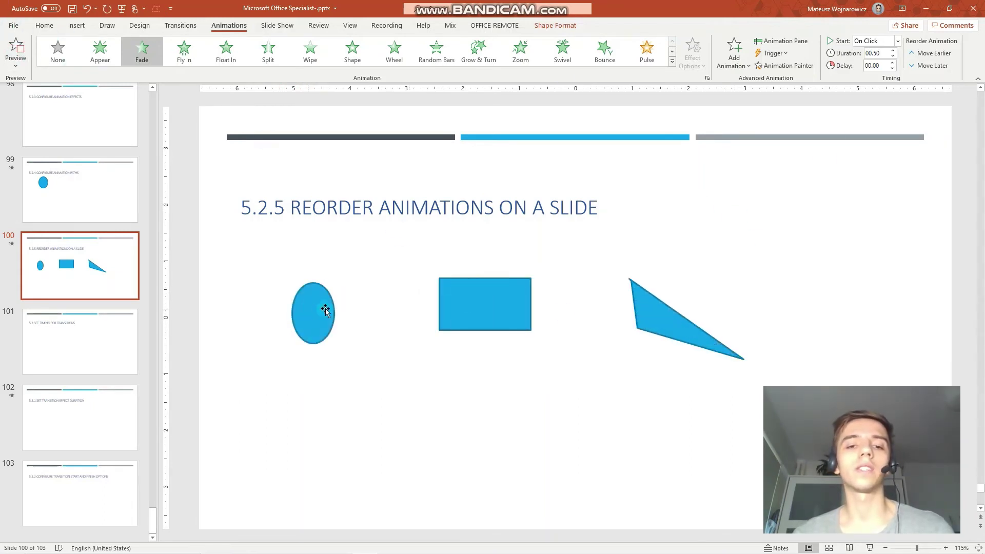
left_click(322, 315)
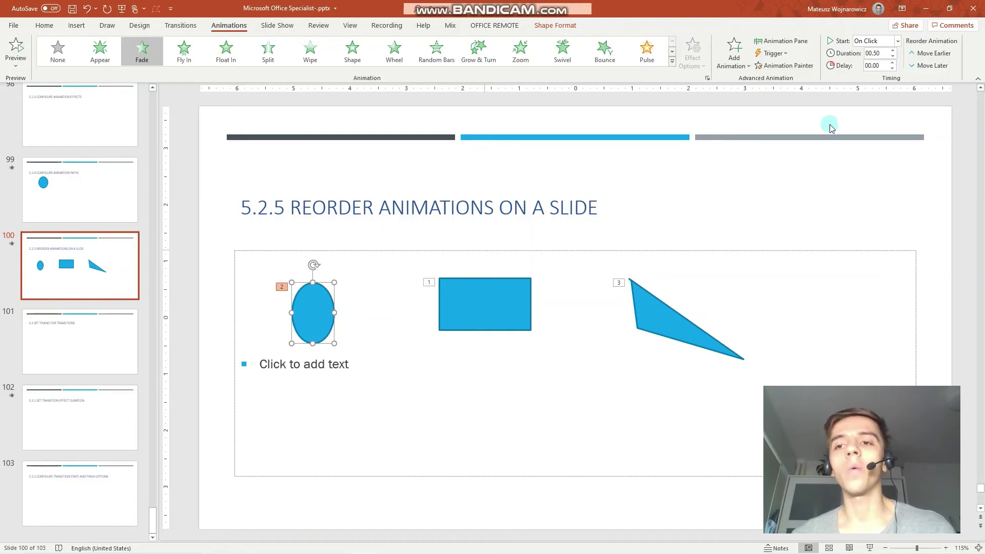
Set the oval's Fade to start With Previous, preview it, and compare with the rectangle
left_click(897, 41)
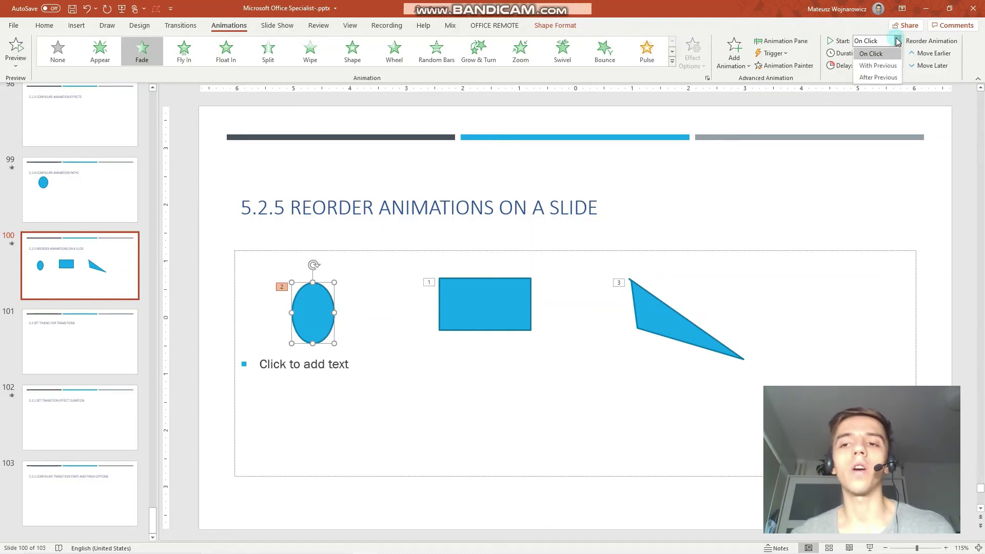
left_click(879, 66)
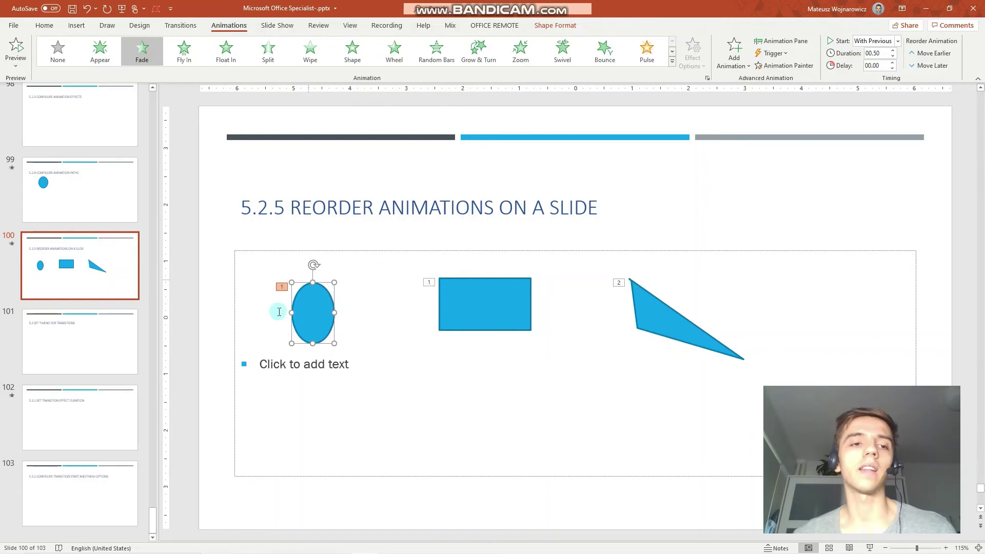
left_click(19, 49)
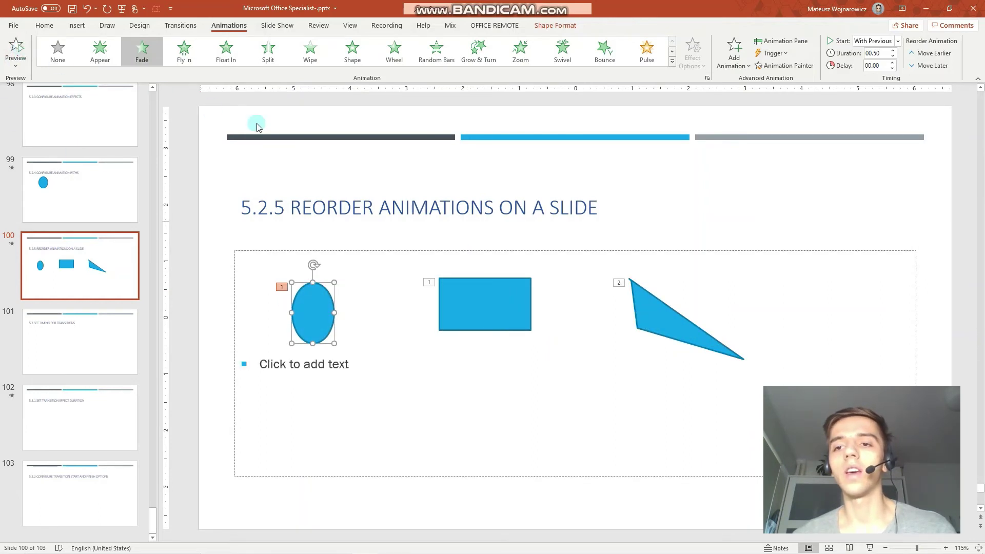
left_click(512, 293)
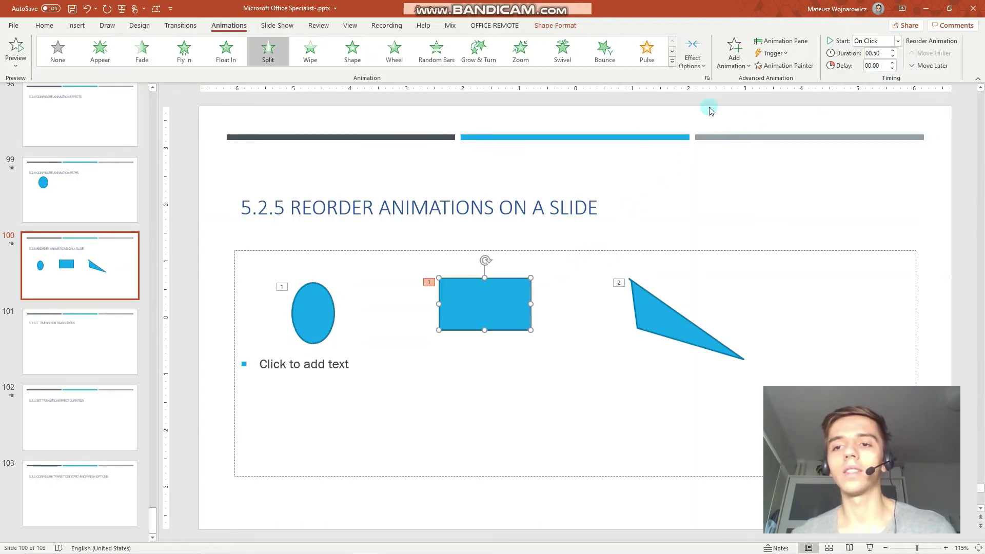
left_click(318, 296)
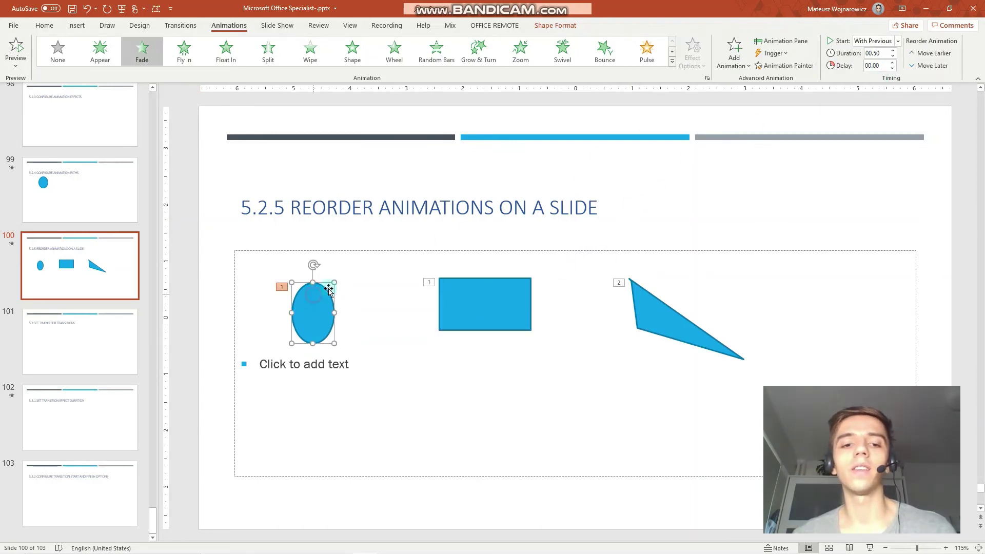
Set the oval's Fade delay and duration to 01.00, then preview the rectangle's Split animation
left_click(893, 62)
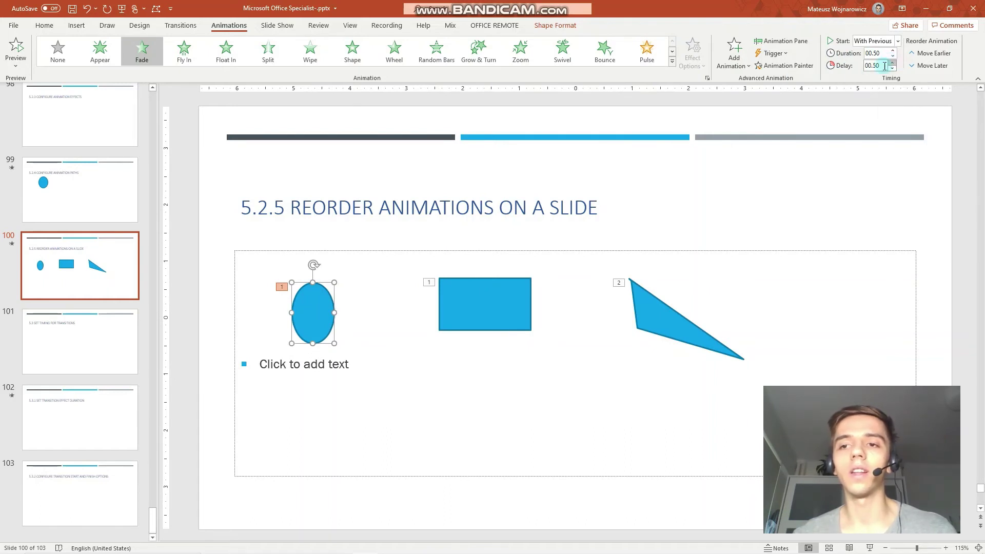
left_click(893, 62)
left_click(894, 68)
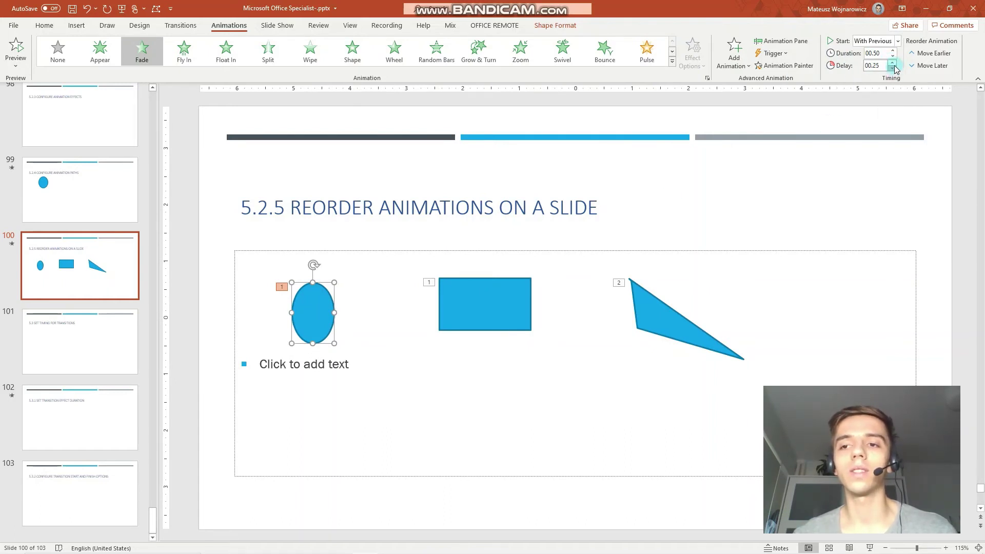
left_click(893, 51)
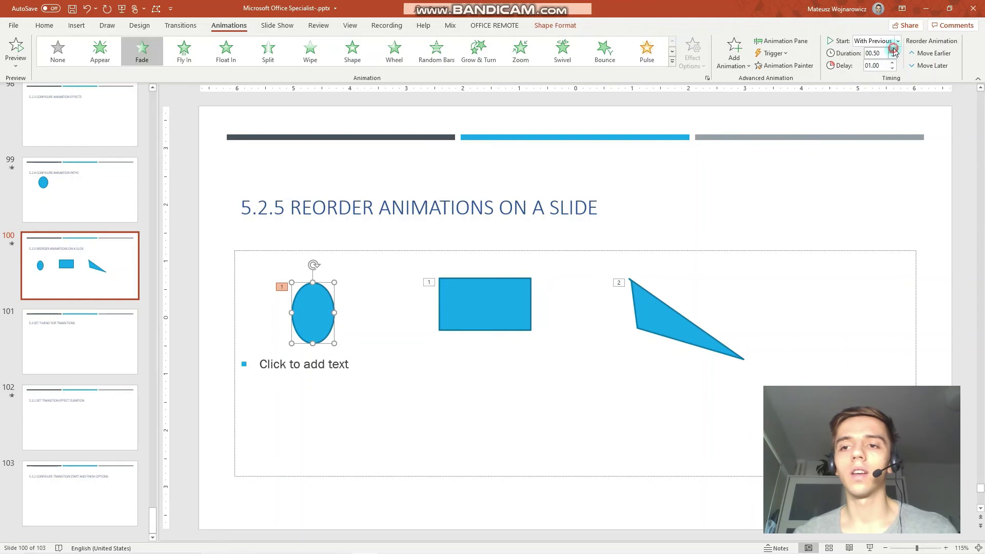
left_click(461, 293)
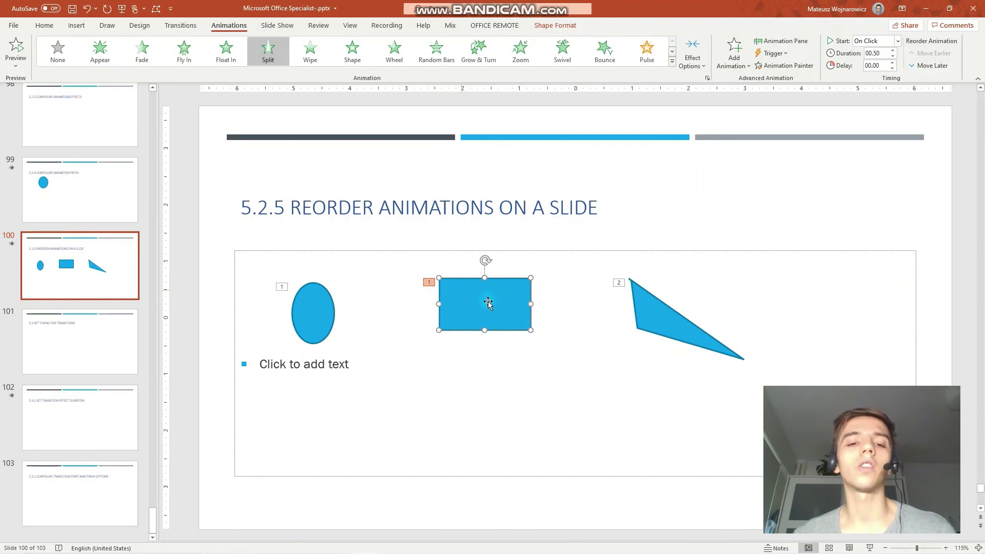
left_click(15, 50)
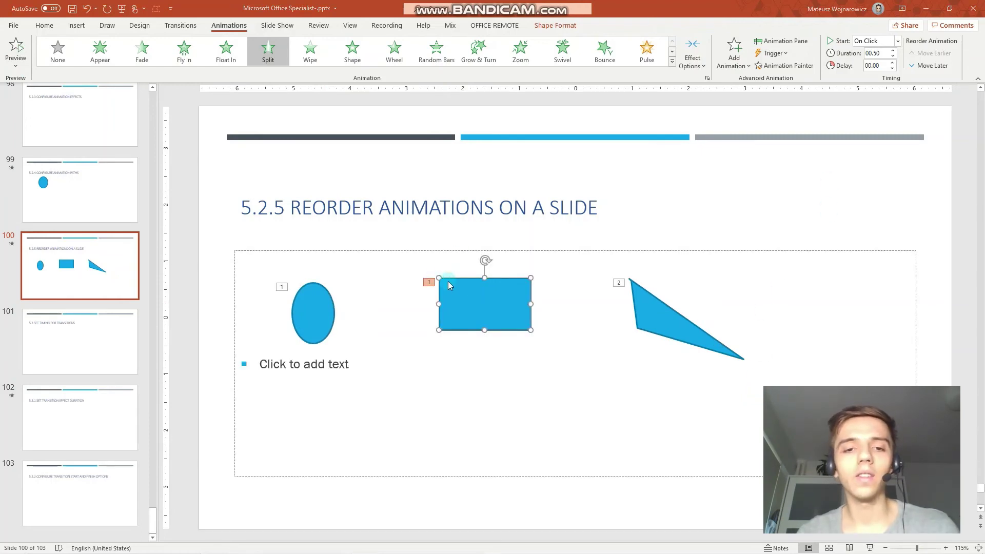
In the Animation Pane, select Oval 11 and raise its Fade delay to 02.00
left_click(803, 43)
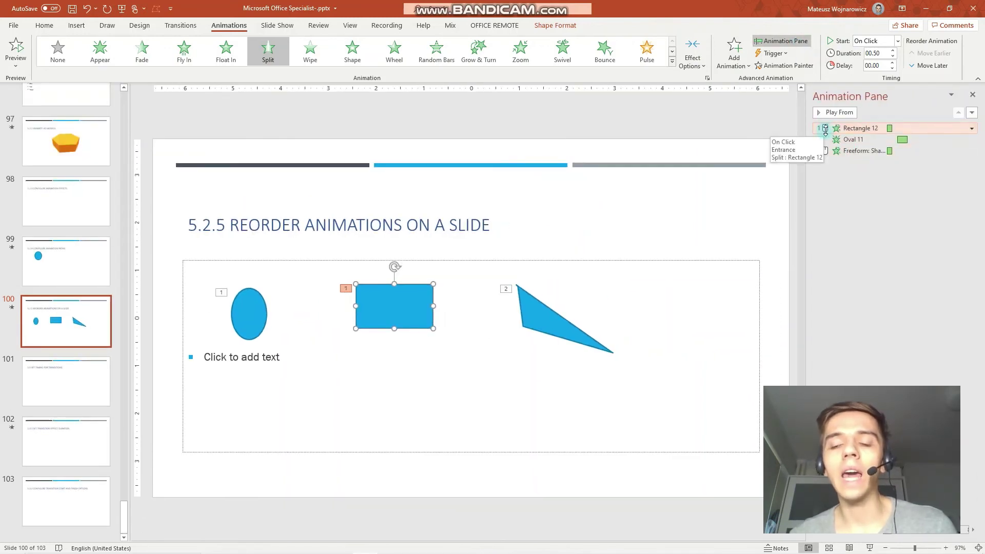
left_click(843, 129)
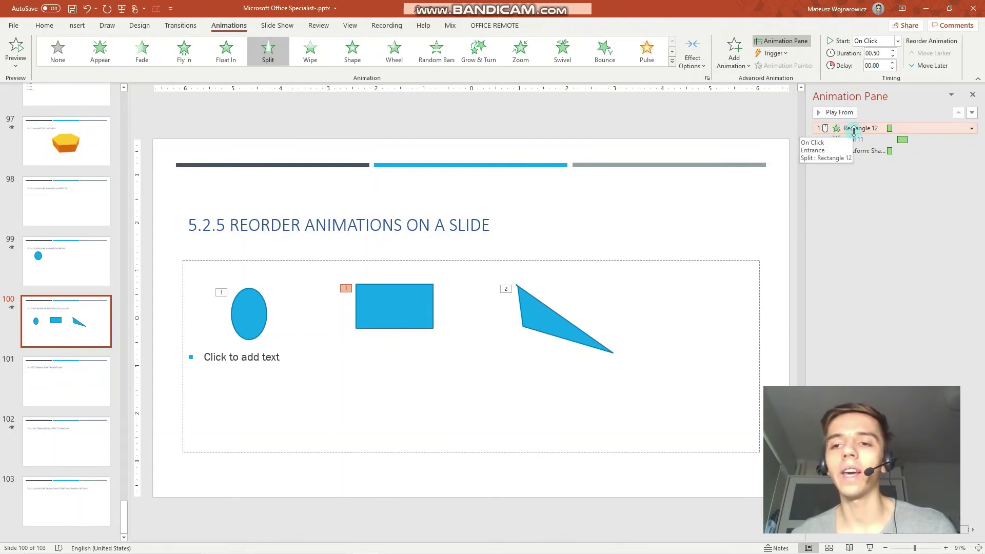
left_click(853, 139)
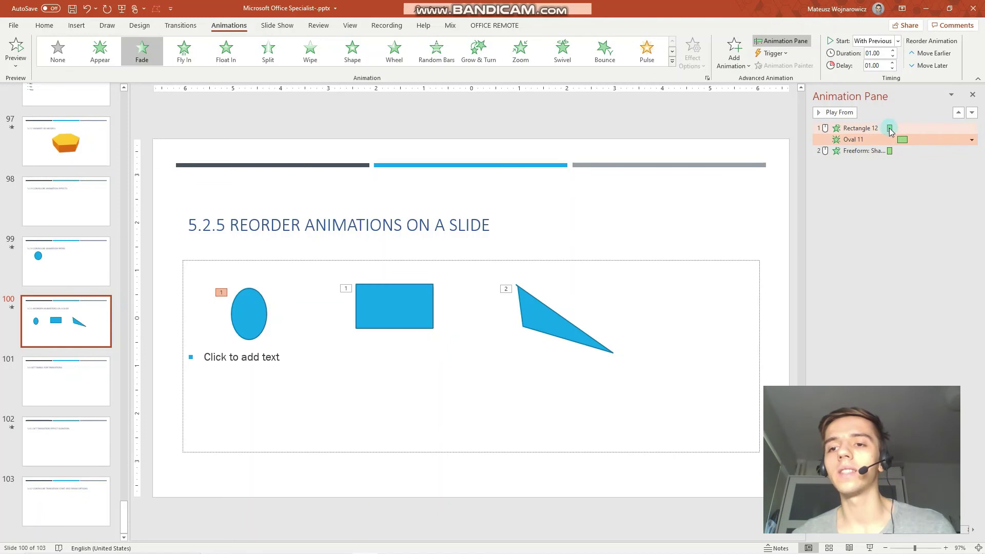
left_click(893, 63)
left_click(893, 63)
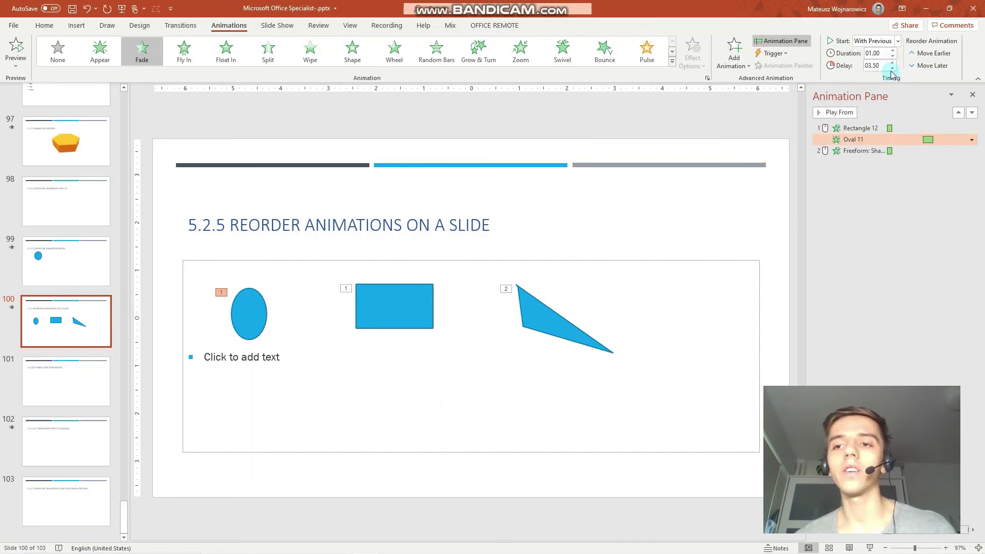
left_click(892, 69)
left_click(892, 69)
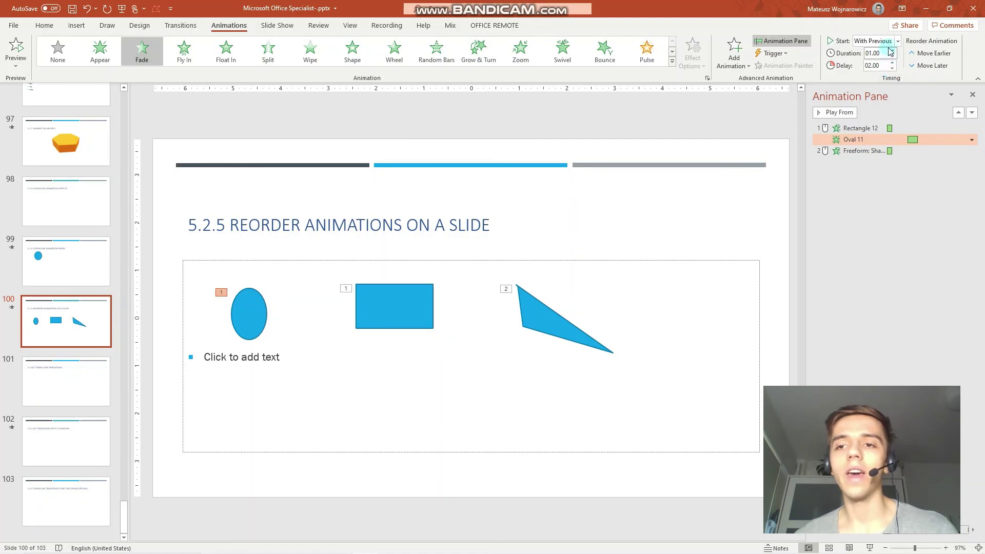
double_click(870, 140)
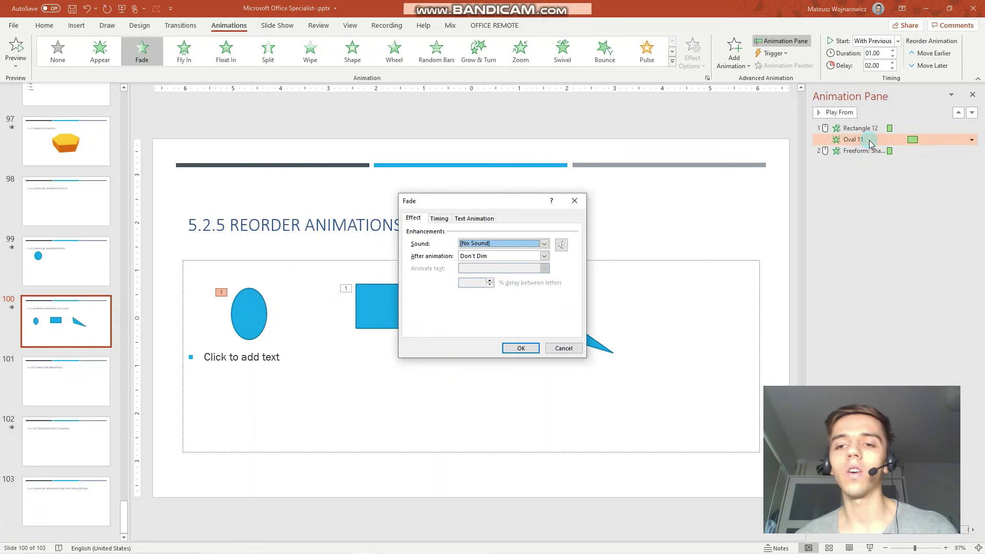
left_click(496, 201)
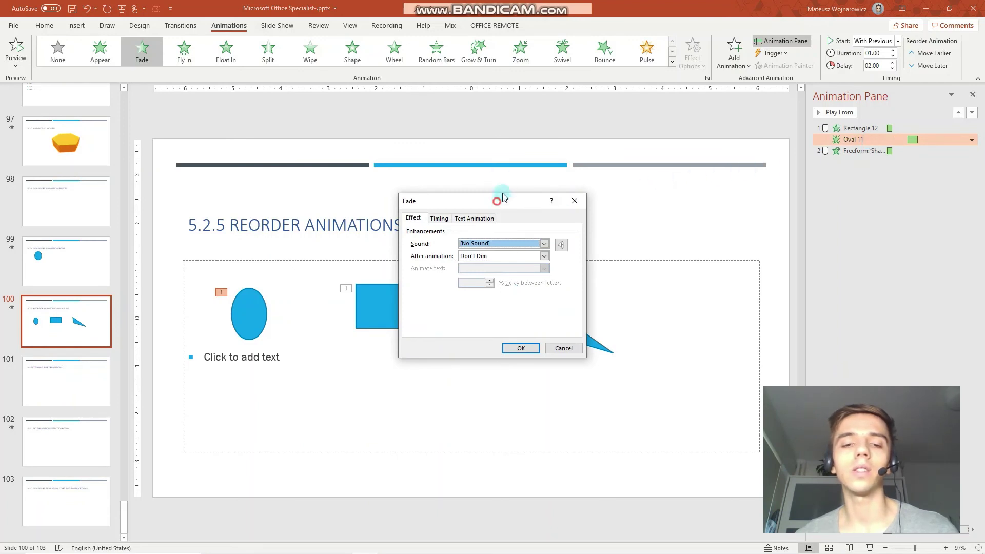
left_click_drag(503, 196, 506, 133)
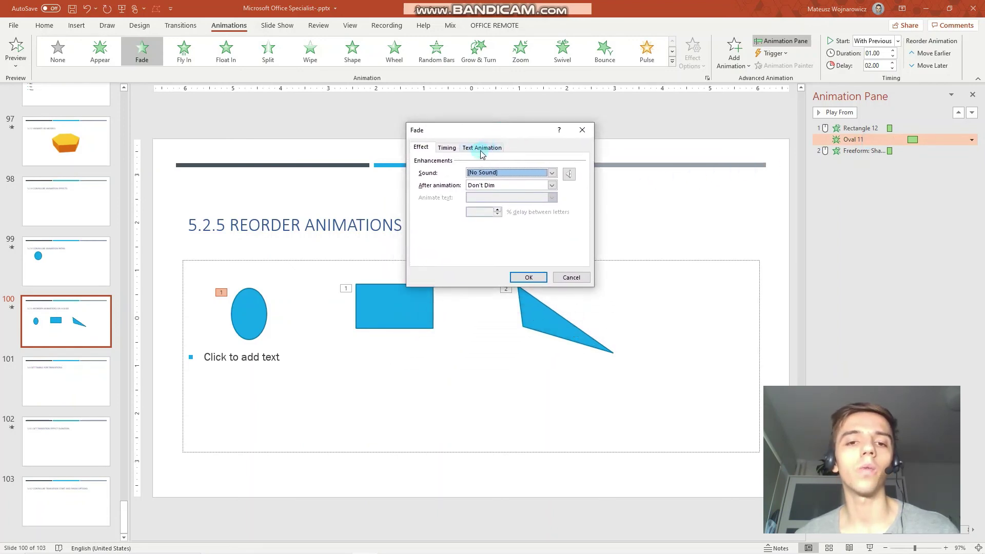
left_click(448, 148)
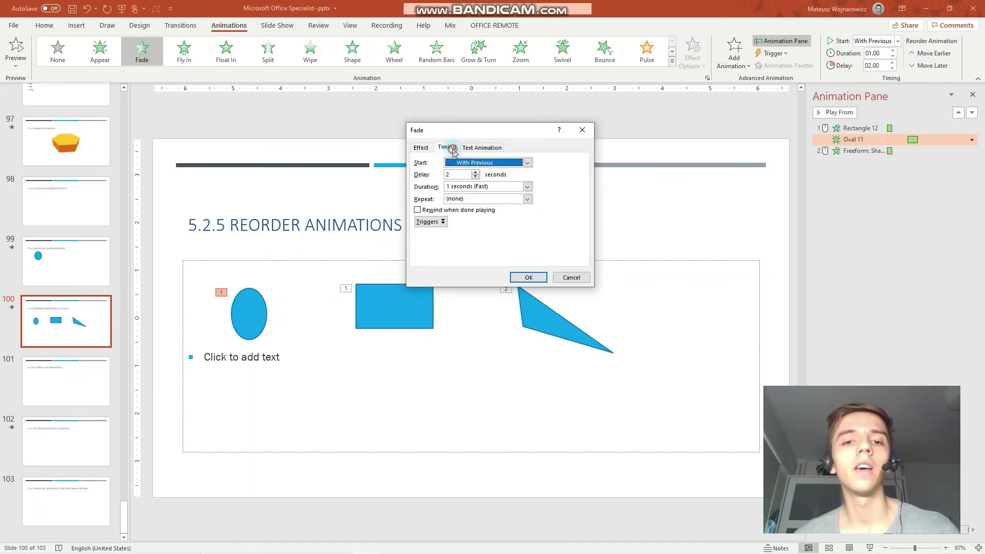
left_click(484, 147)
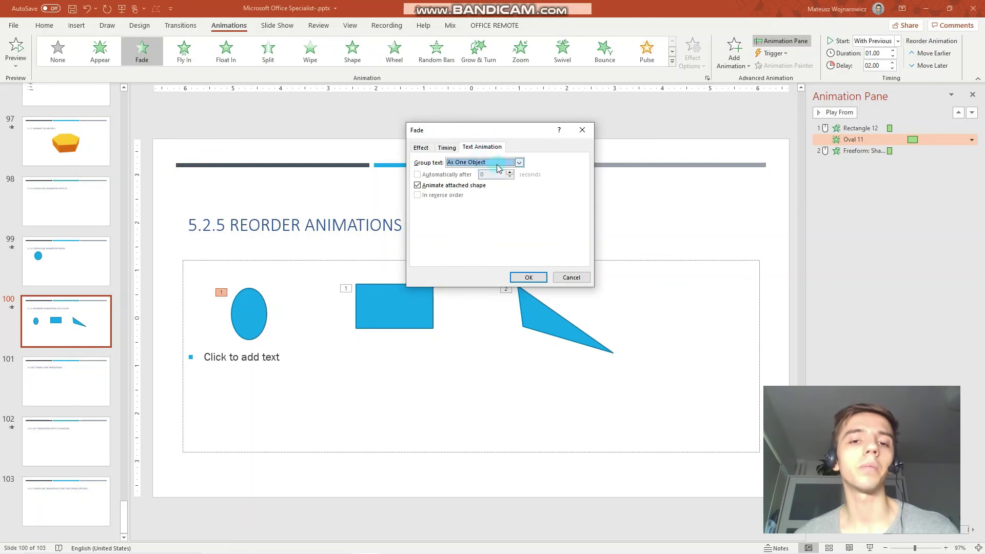
left_click(582, 130)
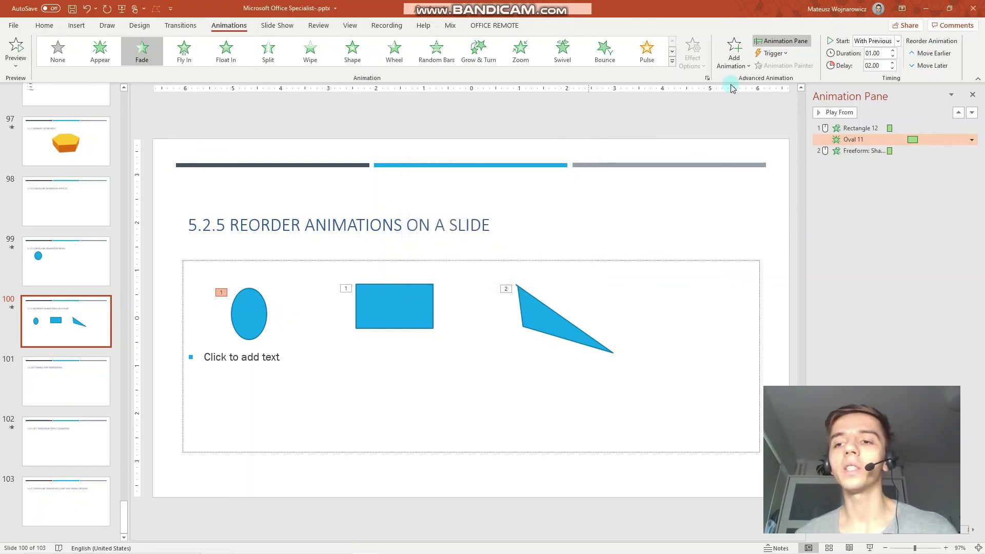
Close the Animation Pane so slide 100, Reorder Animations on a Slide, fills the editing area
left_click(973, 97)
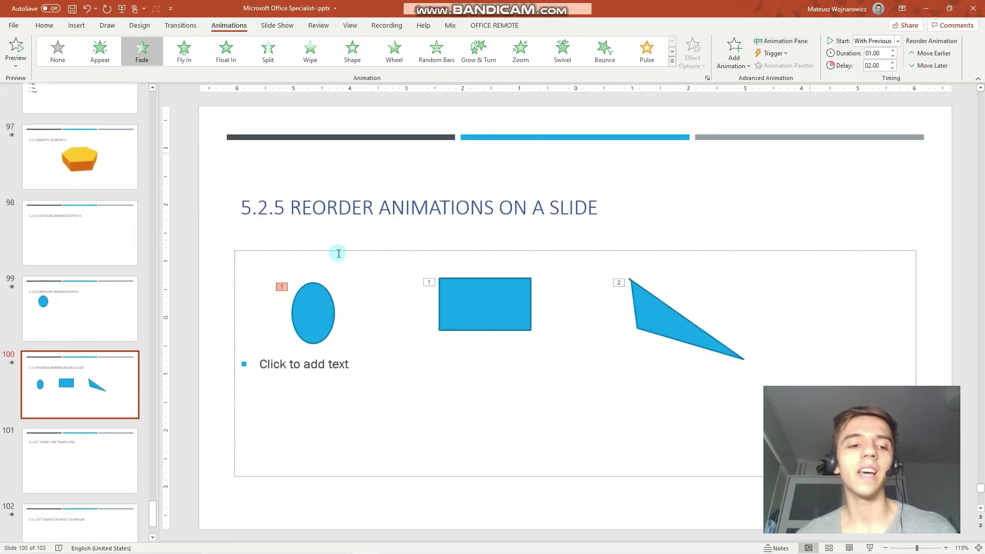